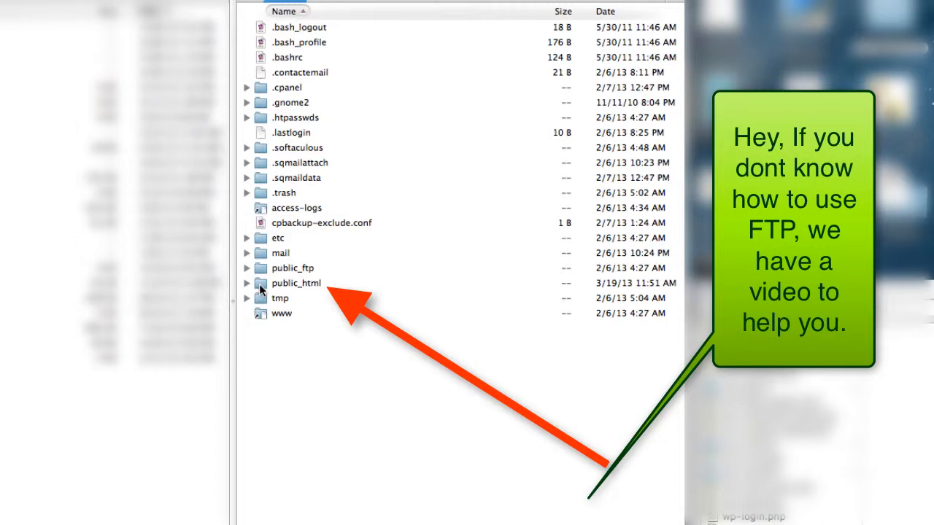
# Inside public_html, create a new folder named launch.
pyautogui.doubleClick(261, 286)
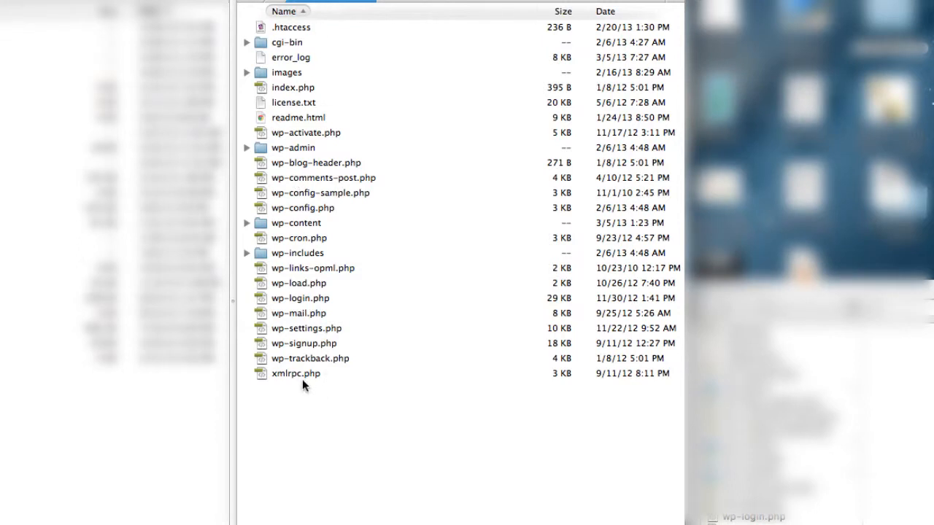
pyautogui.rightClick(312, 426)
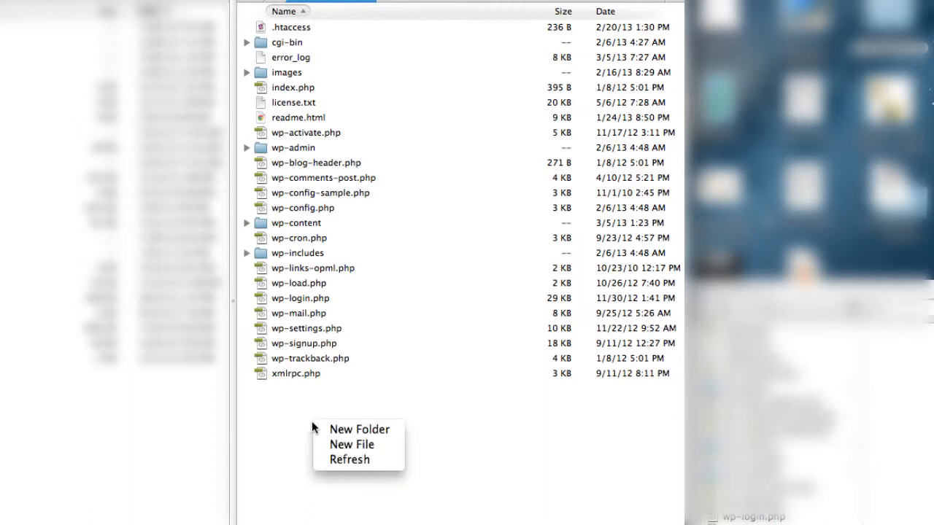
pyautogui.click(338, 428)
pyautogui.write('launch')
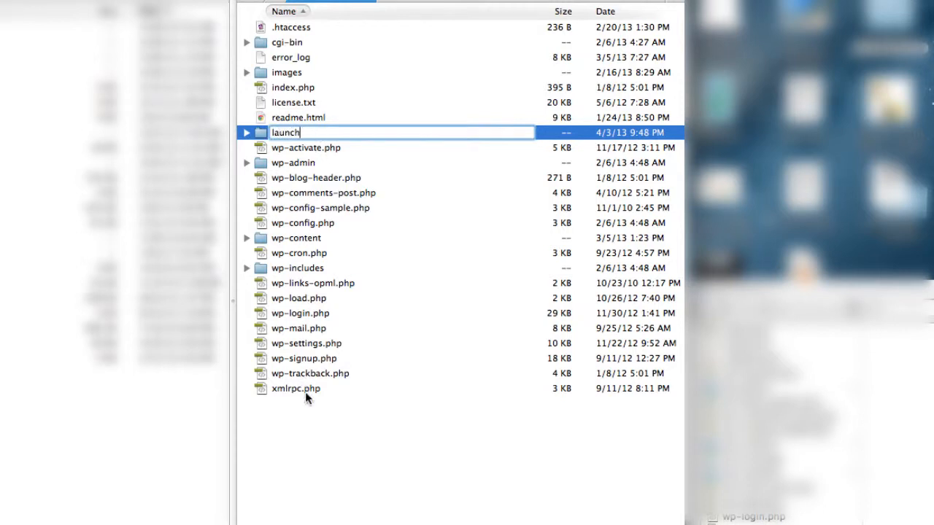
pyautogui.click(307, 422)
# Open the launch folder and upload the WordPress files into it from the local Finder window.
pyautogui.doubleClick(257, 102)
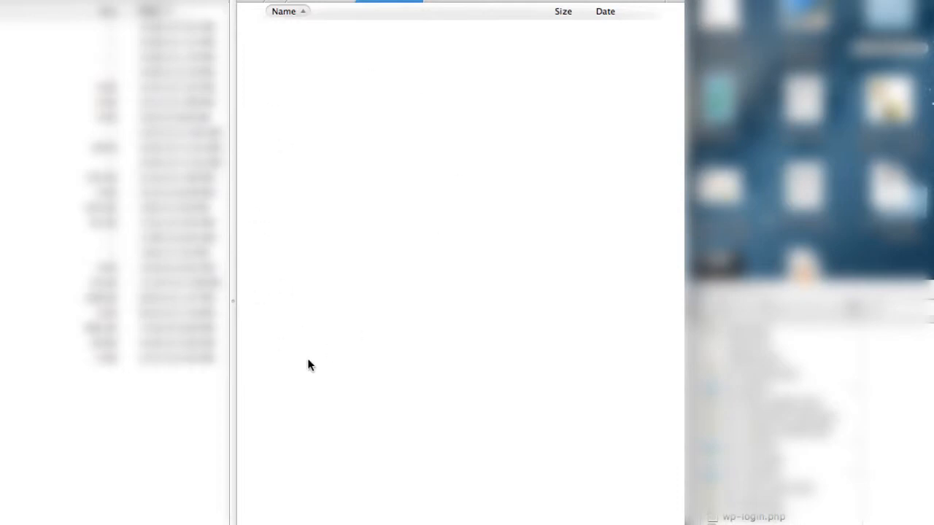
pyautogui.click(321, 523)
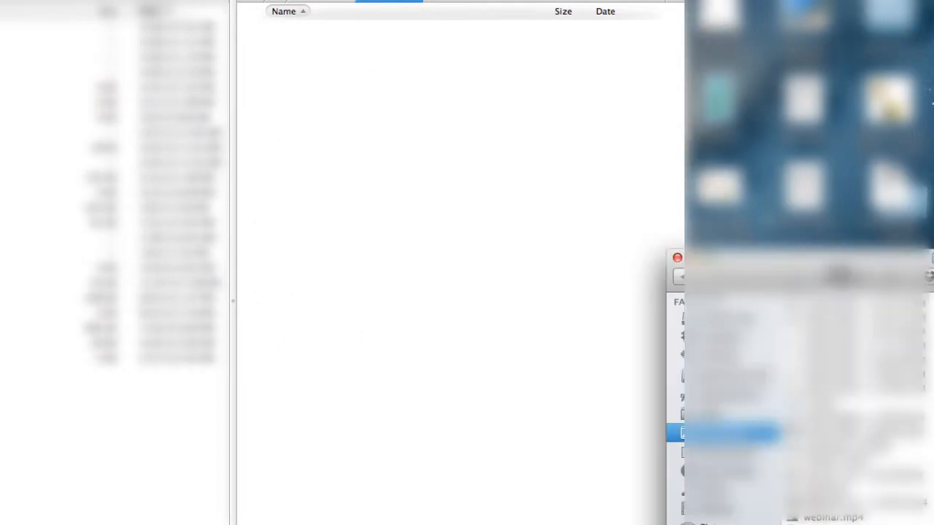
pyautogui.moveTo(926, 317); pyautogui.dragTo(461, 191)
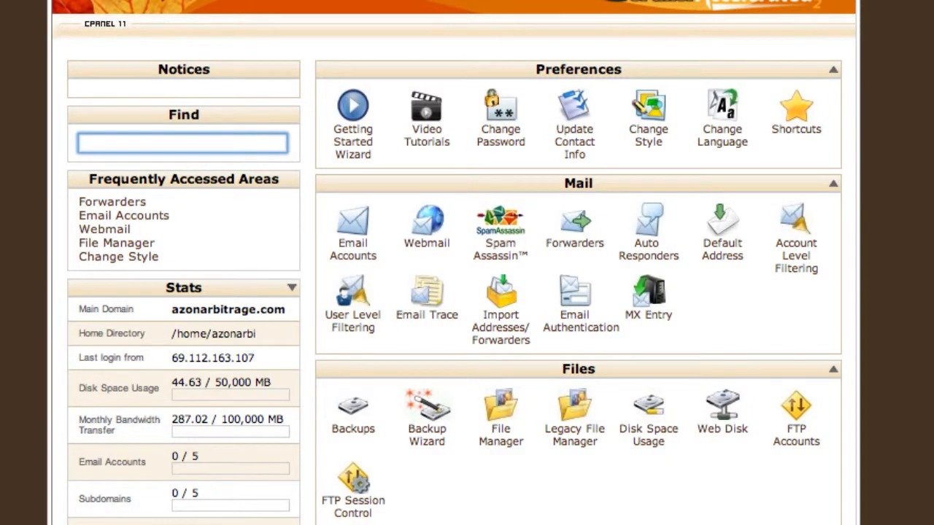
# Open MySQL Databases and create a new database named launch.
pyautogui.scroll(-10, 454, 262)
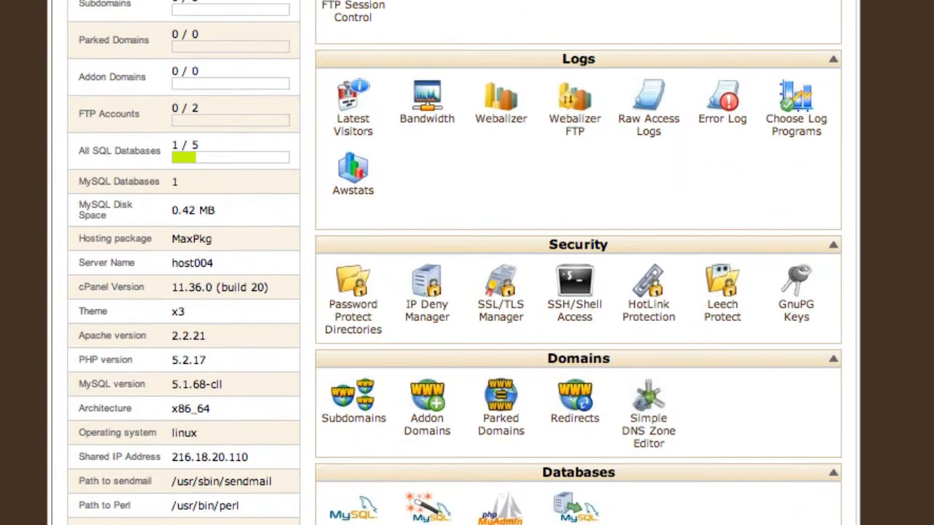
pyautogui.scroll(-4, 454, 263)
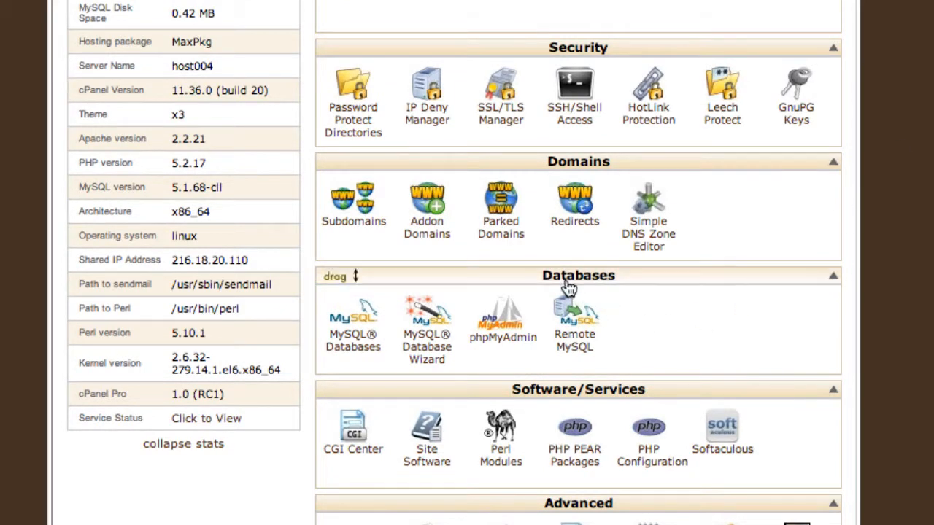
pyautogui.click(353, 341)
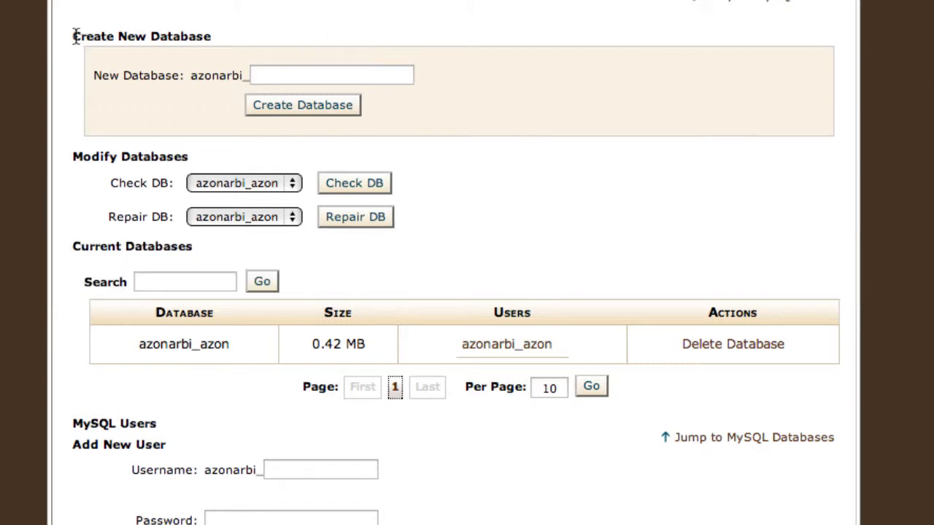
pyautogui.moveTo(75, 37); pyautogui.dragTo(223, 36)
pyautogui.click(296, 73)
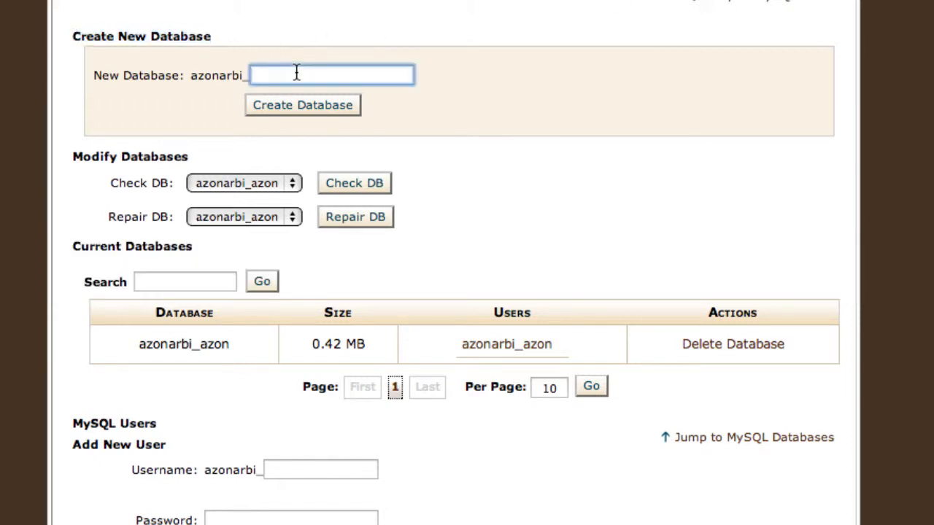
pyautogui.write('launch')
pyautogui.click(300, 110)
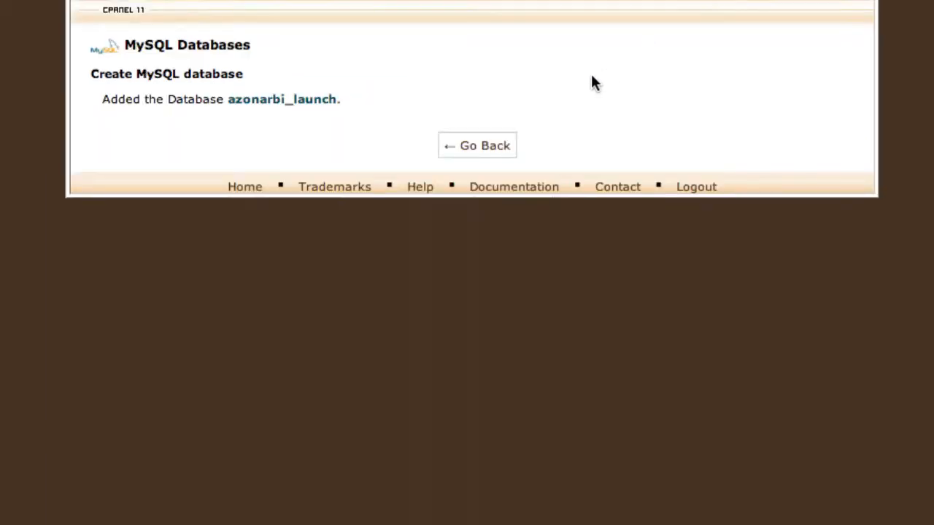
# Create a MySQL user named launch, pasting the password into both password fields.
pyautogui.click(486, 149)
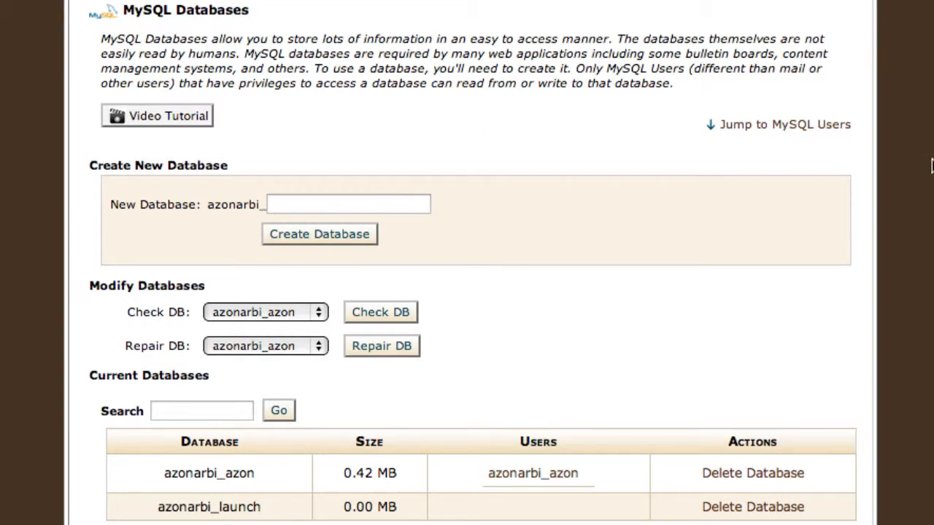
pyautogui.scroll(-4, 932, 166)
pyautogui.scroll(4, 932, 166)
pyautogui.scroll(-4, 931, 167)
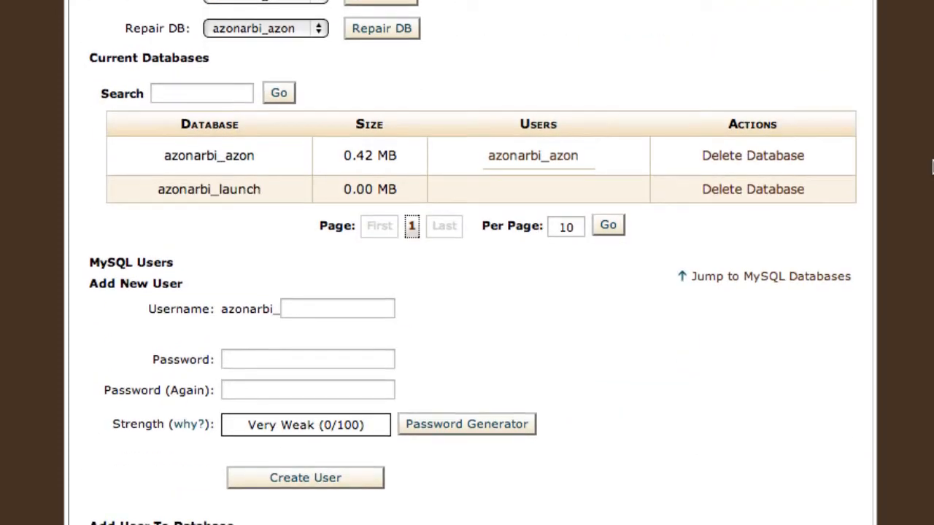
pyautogui.scroll(1, 932, 166)
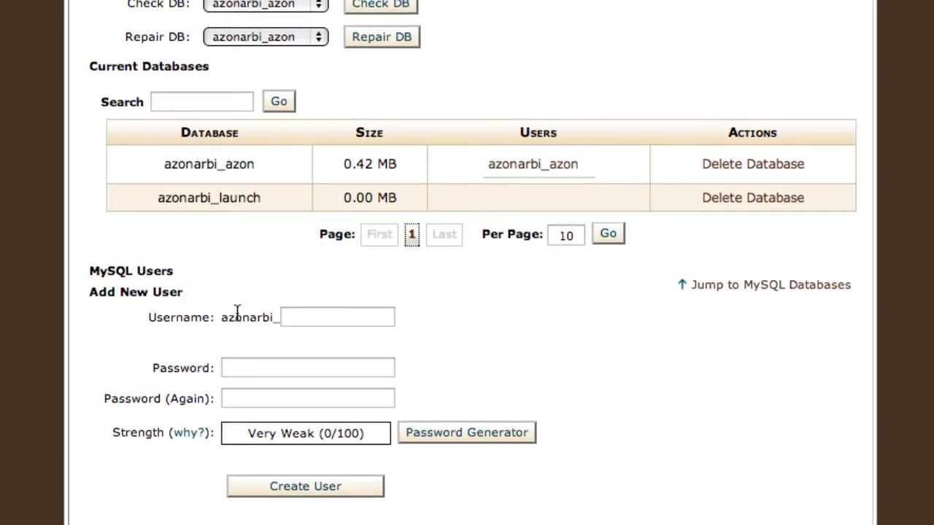
pyautogui.click(309, 321)
pyautogui.write('l')
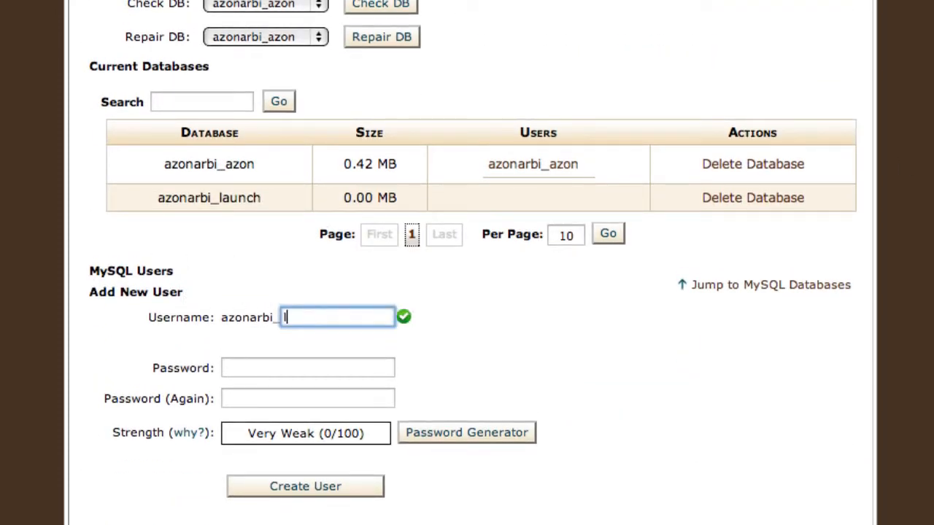
pyautogui.write('aunch')
pyautogui.click(289, 366)
pyautogui.press('super+v')
pyautogui.click(271, 402)
pyautogui.press('super+v')
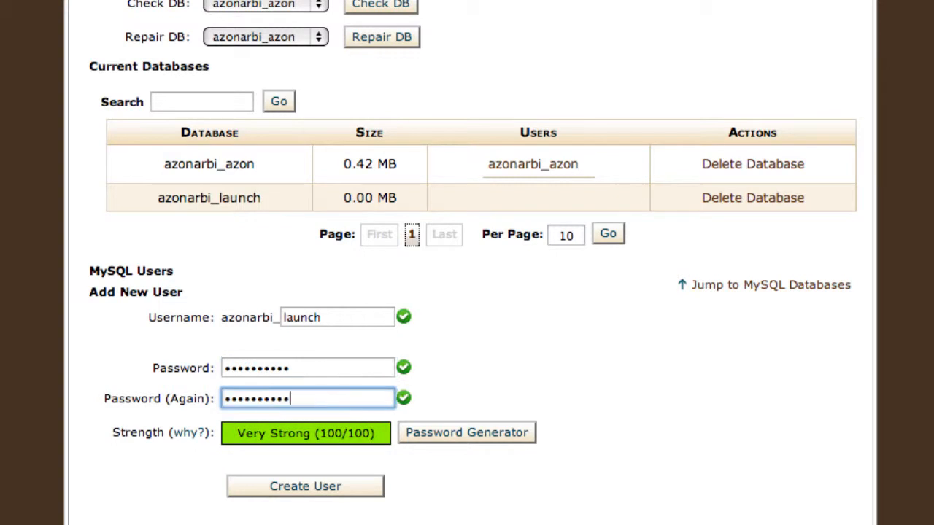
pyautogui.click(321, 520)
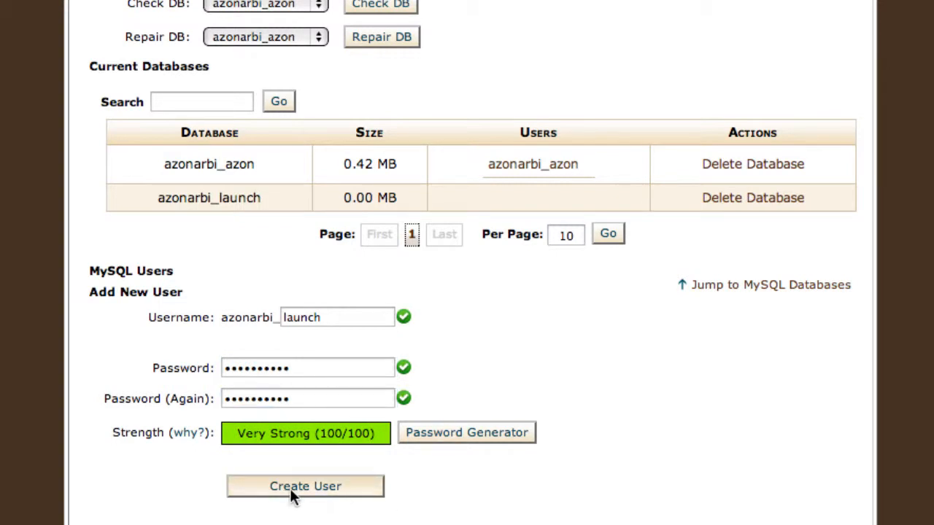
pyautogui.click(327, 494)
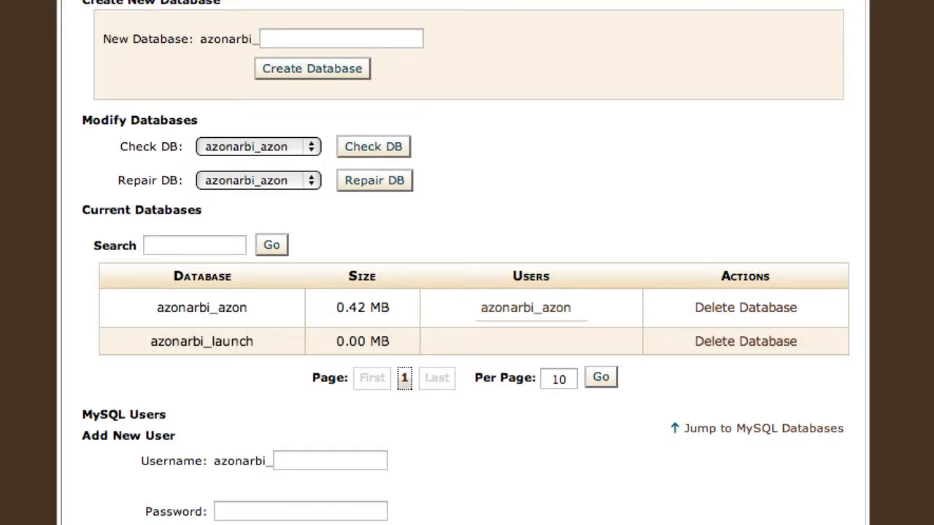
# Add user azonarbi_launch to database azonarbi_launch and grant it all privileges.
pyautogui.scroll(-5, 105, 383)
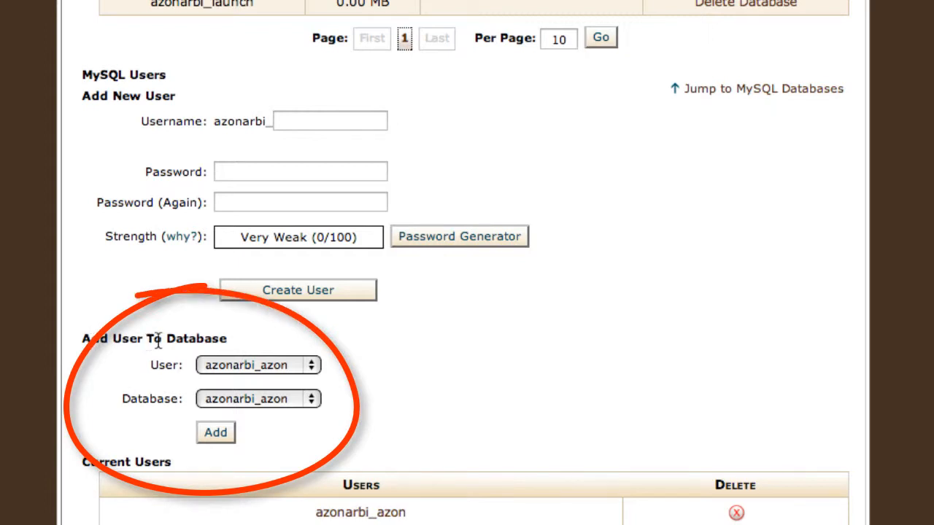
pyautogui.click(315, 363)
pyautogui.click(294, 379)
pyautogui.click(311, 399)
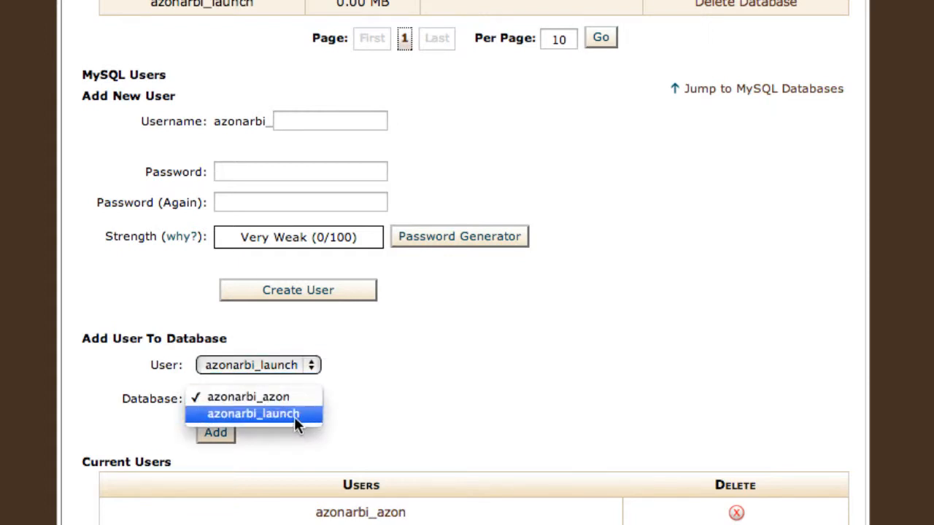
pyautogui.click(294, 414)
pyautogui.click(218, 434)
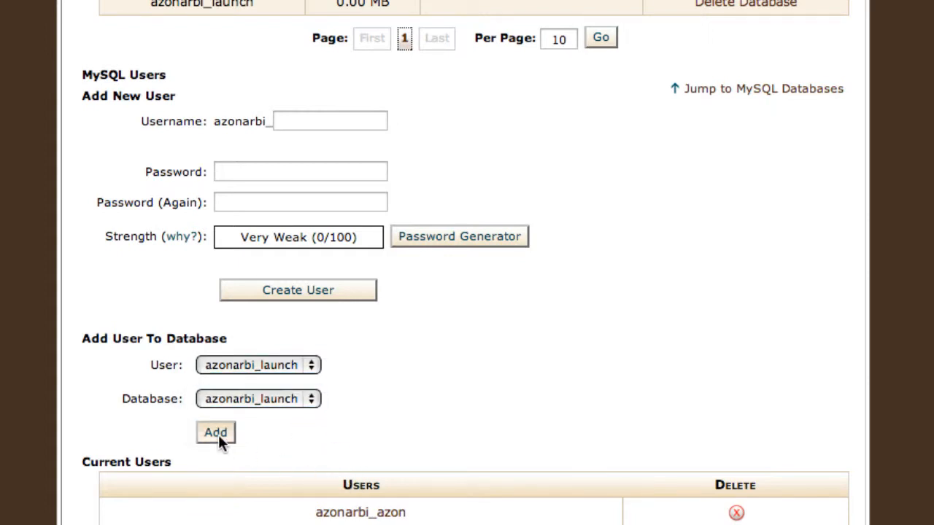
pyautogui.click(306, 126)
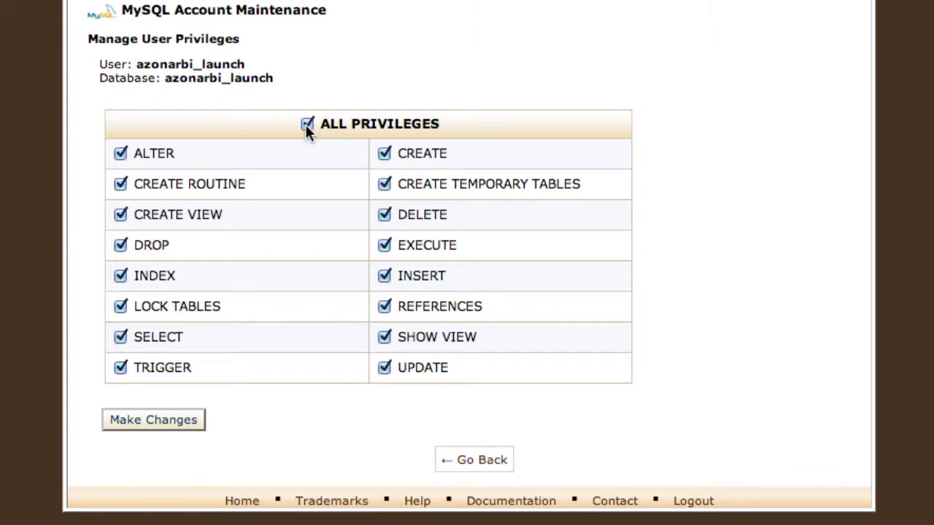
pyautogui.click(164, 428)
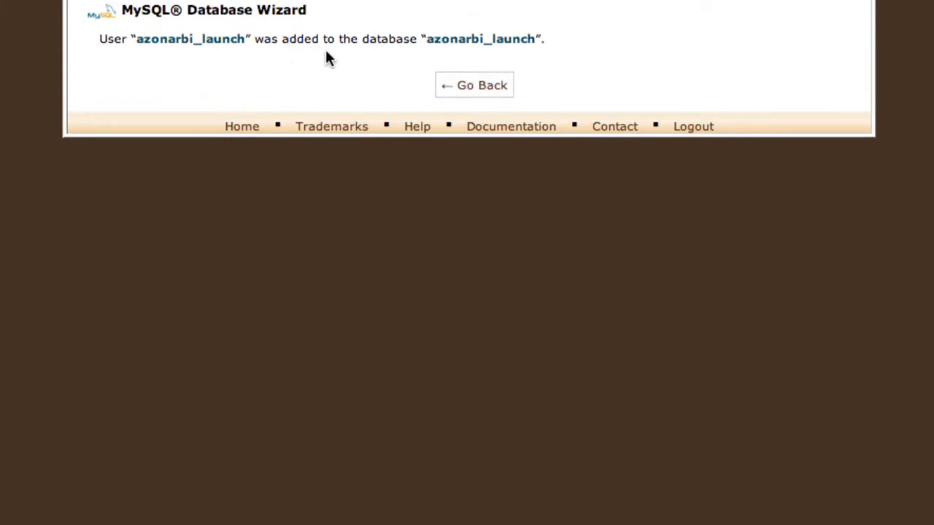
# Return to MySQL Databases and highlight the launch database name and its user name.
pyautogui.click(470, 86)
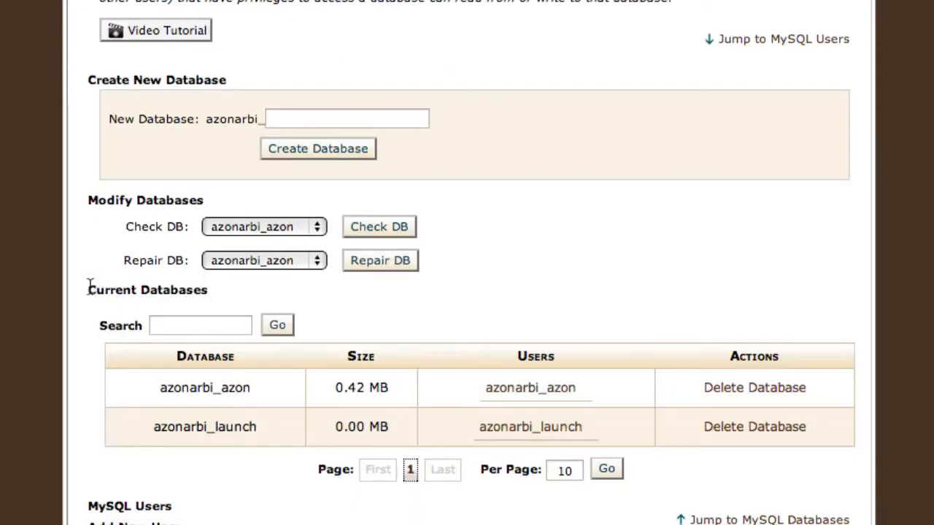
pyautogui.moveTo(88, 289); pyautogui.dragTo(183, 290)
pyautogui.click(199, 292)
pyautogui.moveTo(258, 427); pyautogui.dragTo(155, 430)
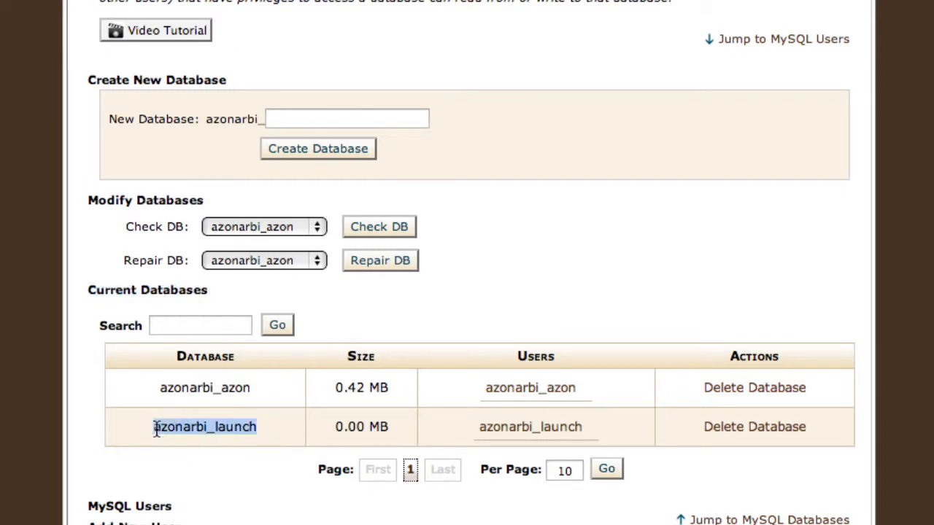
pyautogui.moveTo(583, 427); pyautogui.dragTo(478, 429)
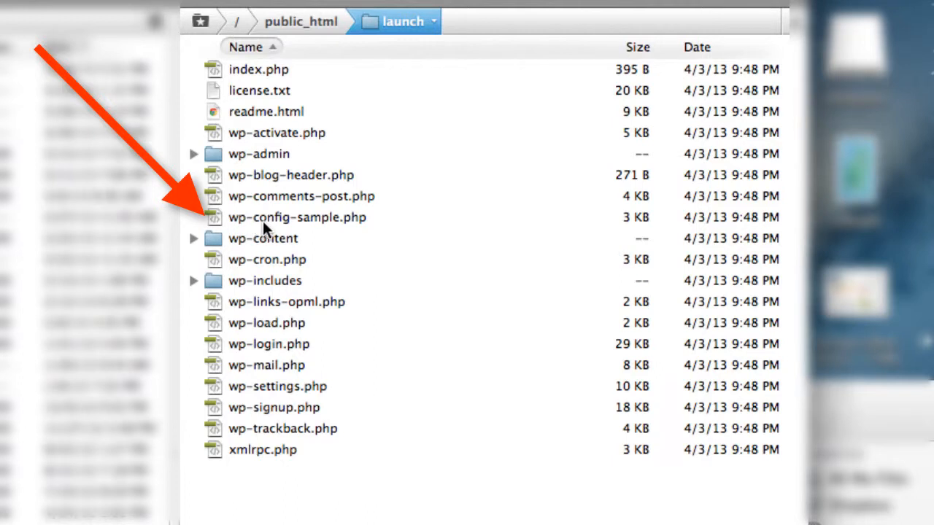
# Rename wp-config-sample.php in the launch folder to wp-config.php.
pyautogui.click(321, 217)
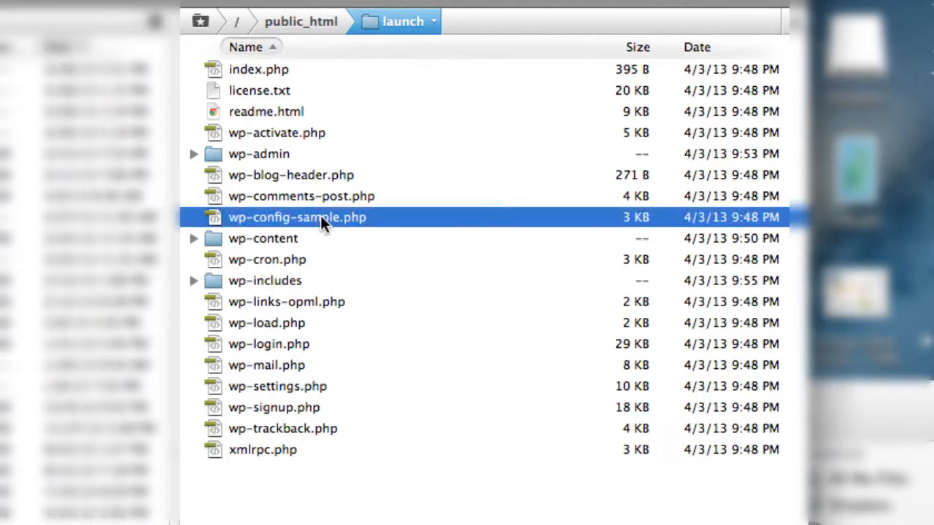
pyautogui.press('Return')
pyautogui.click(339, 217)
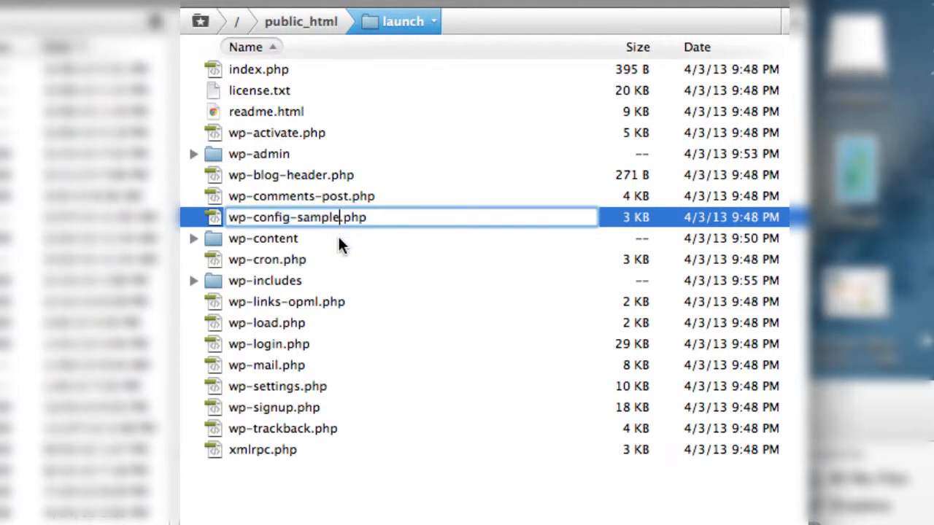
pyautogui.press('BackSpace')
pyautogui.press('BackSpace')
pyautogui.press('BackSpace')
pyautogui.press('BackSpace')
pyautogui.press('BackSpace')
pyautogui.press('BackSpace')
pyautogui.press('BackSpace')
pyautogui.click(317, 255)
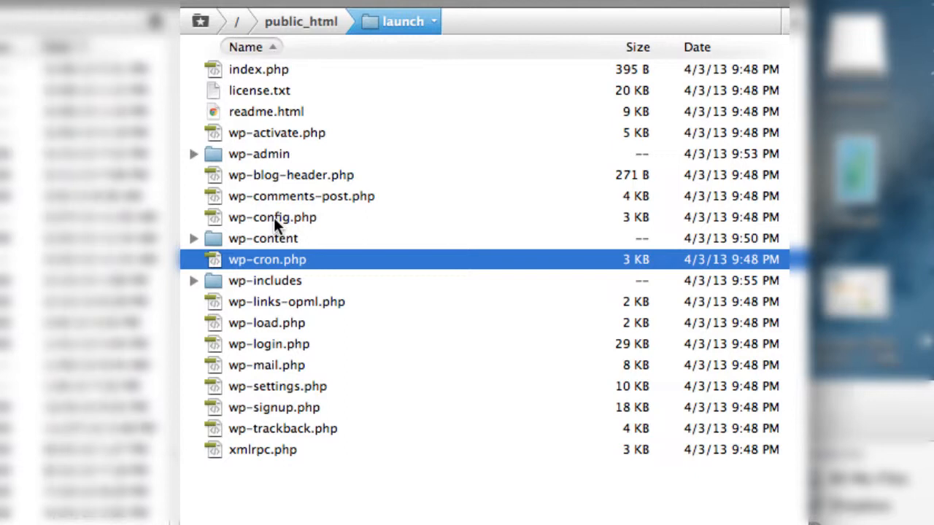
# Open wp-config.php for editing in Transmit.
pyautogui.click(259, 218)
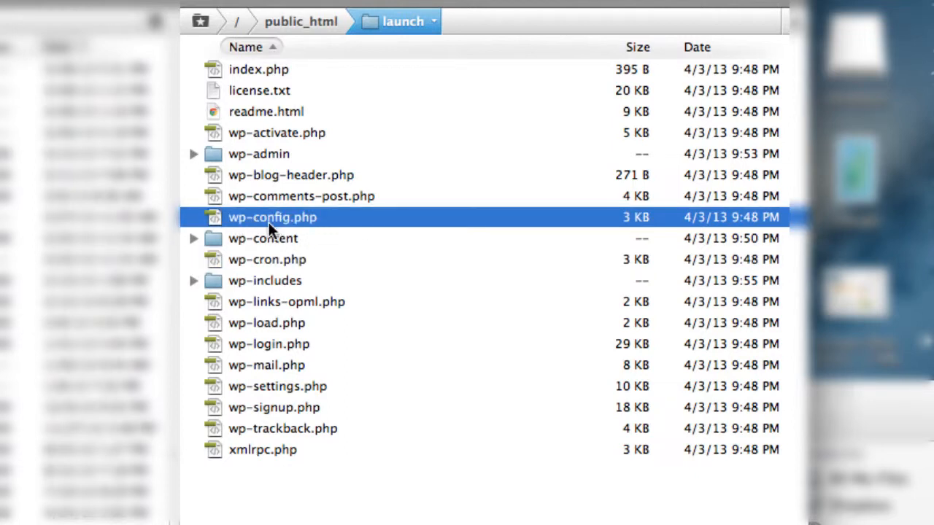
pyautogui.rightClick(250, 217)
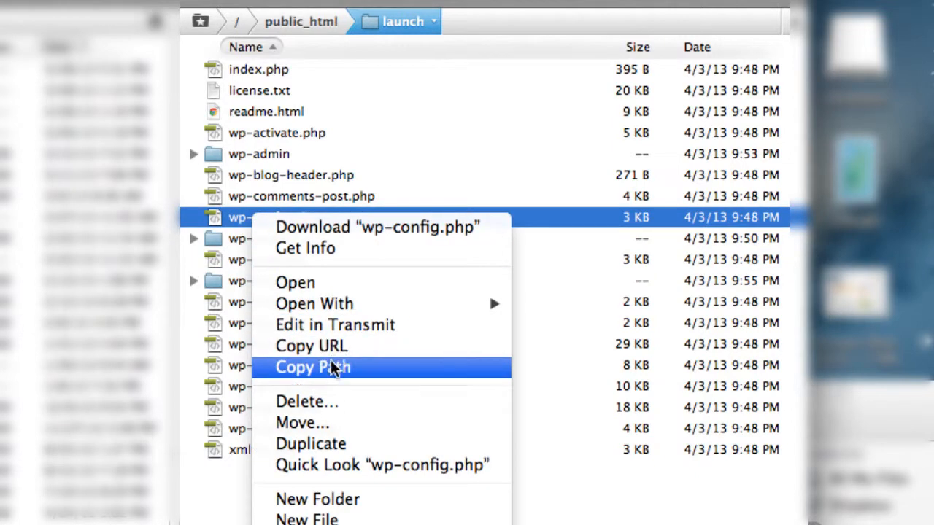
pyautogui.click(324, 323)
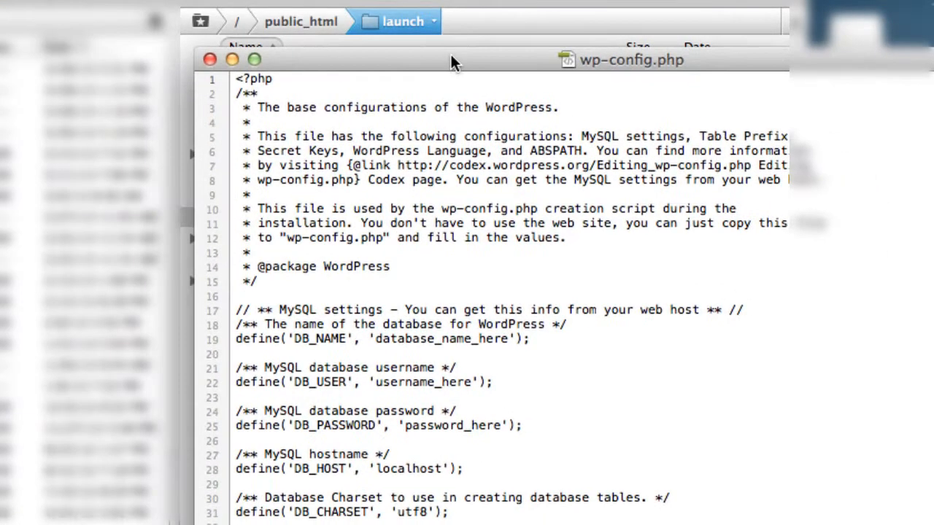
pyautogui.moveTo(450, 62); pyautogui.dragTo(450, 61)
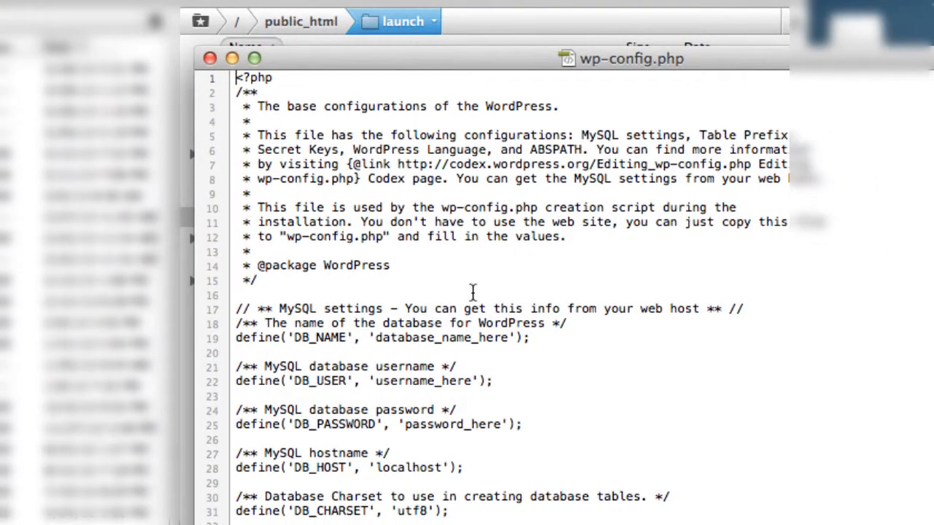
# Replace the database name placeholder in wp-config.php with azonarbi_launch copied from the cPanel database list.
pyautogui.moveTo(377, 337); pyautogui.dragTo(508, 337)
pyautogui.moveTo(397, 380); pyautogui.dragTo(476, 380)
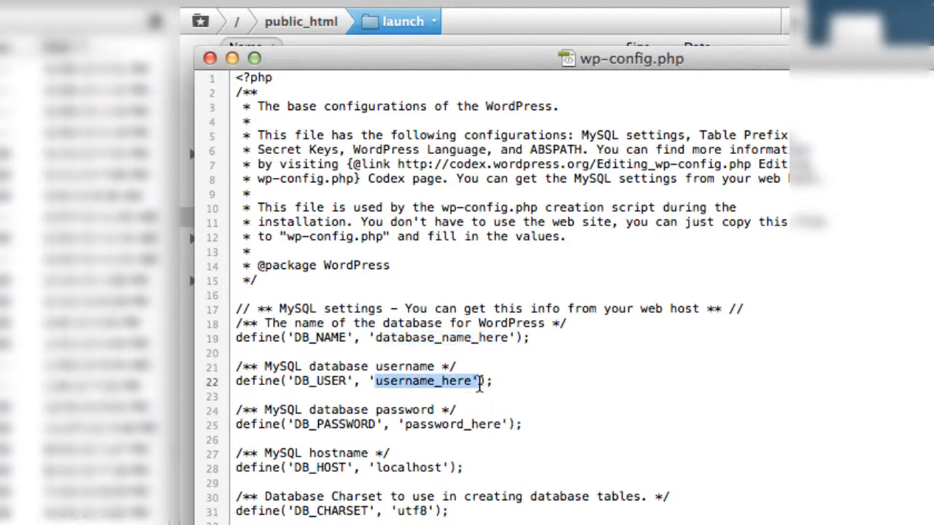
pyautogui.moveTo(406, 425); pyautogui.dragTo(508, 424)
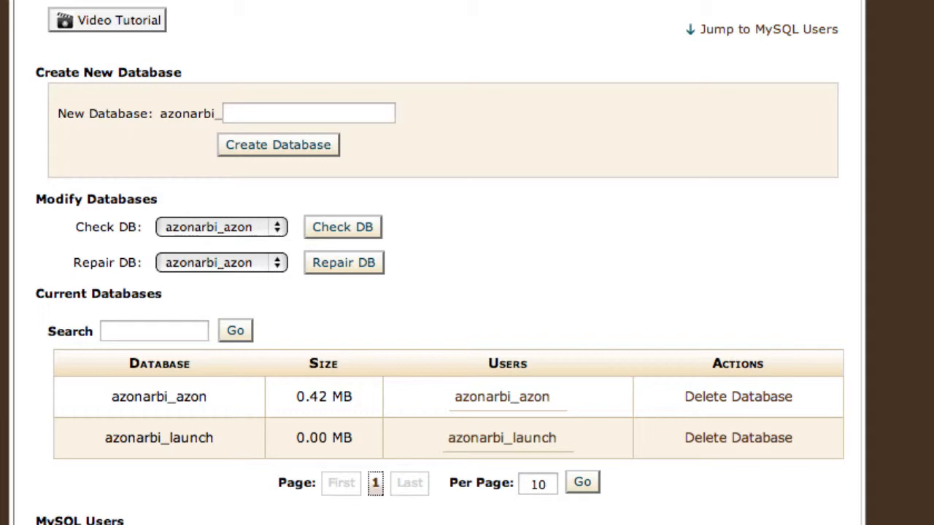
pyautogui.doubleClick(108, 437)
pyautogui.press('super+c')
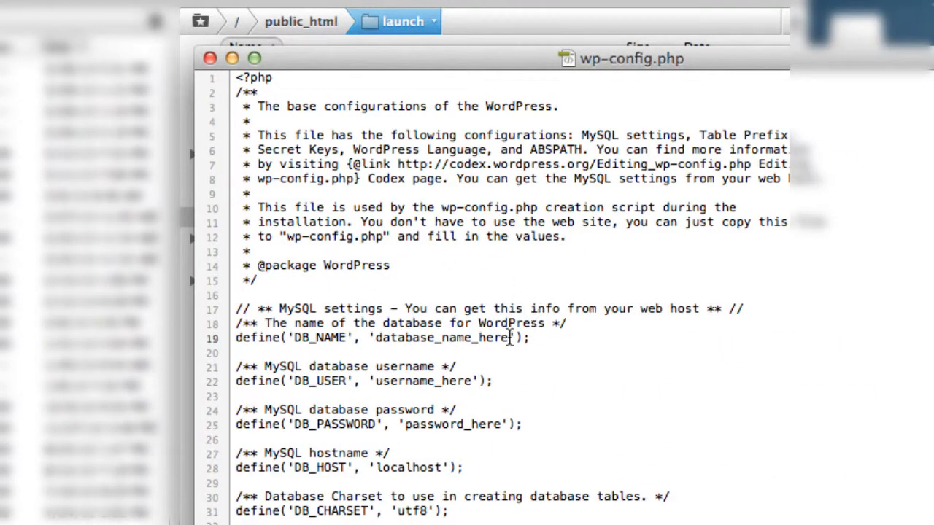
pyautogui.moveTo(788, 189); pyautogui.dragTo(715, 189)
pyautogui.moveTo(435, 338); pyautogui.dragTo(376, 341)
pyautogui.press('super+v')
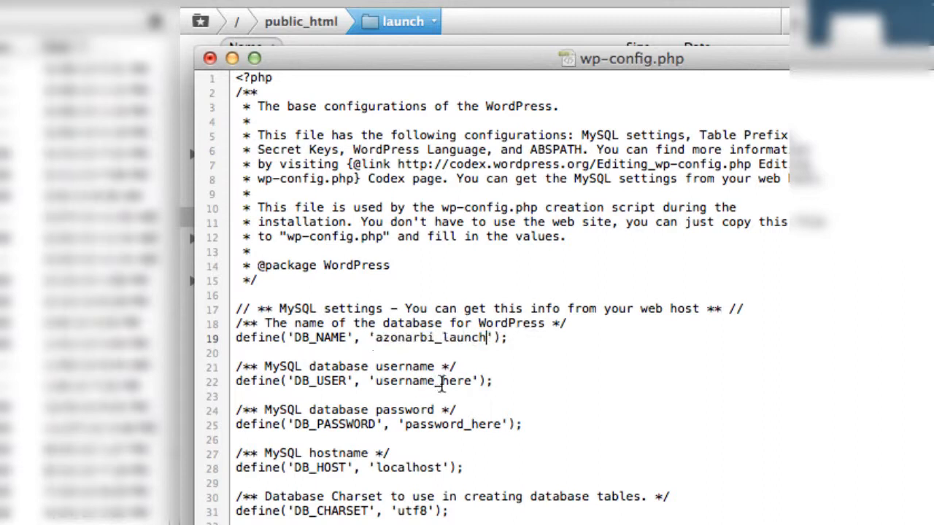
# Paste the database user name into DB_USER and the user's password into DB_PASSWORD in wp-config.php.
pyautogui.moveTo(468, 381); pyautogui.dragTo(375, 381)
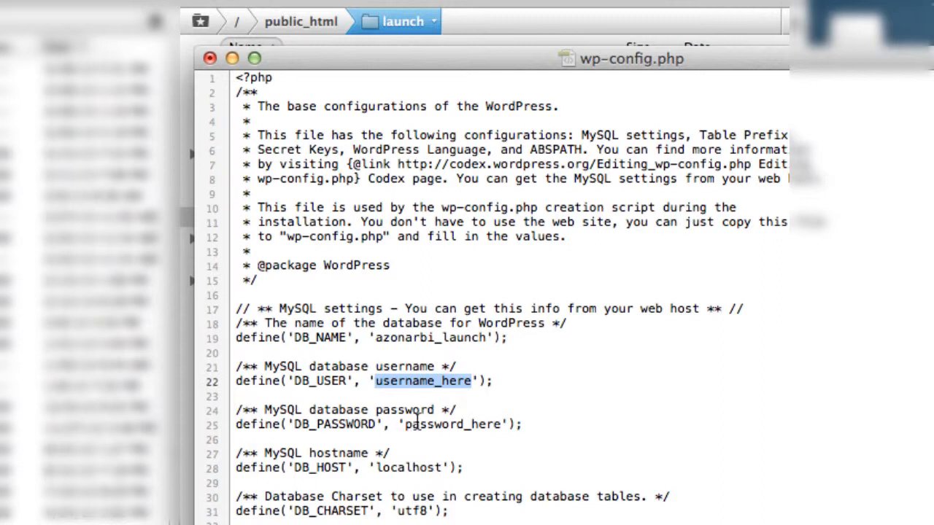
pyautogui.press('super+v')
pyautogui.moveTo(502, 424); pyautogui.dragTo(404, 424)
pyautogui.press('super+v')
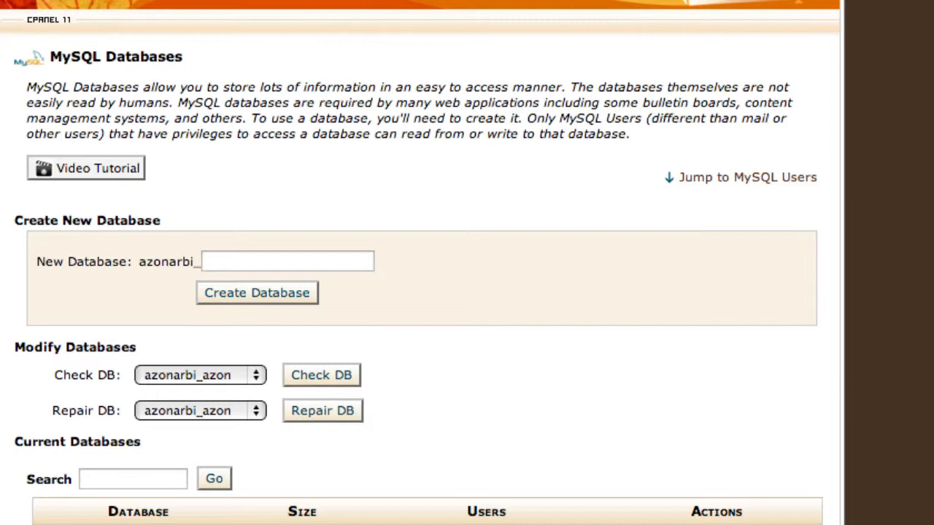
# Open the site's launch folder address in the browser to start the WordPress installation page.
pyautogui.write('az')
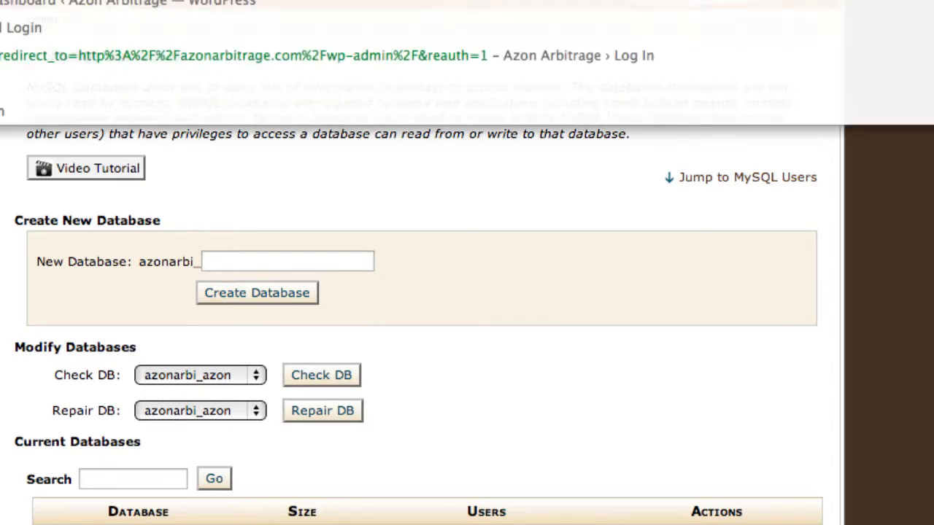
pyautogui.write('.com/')
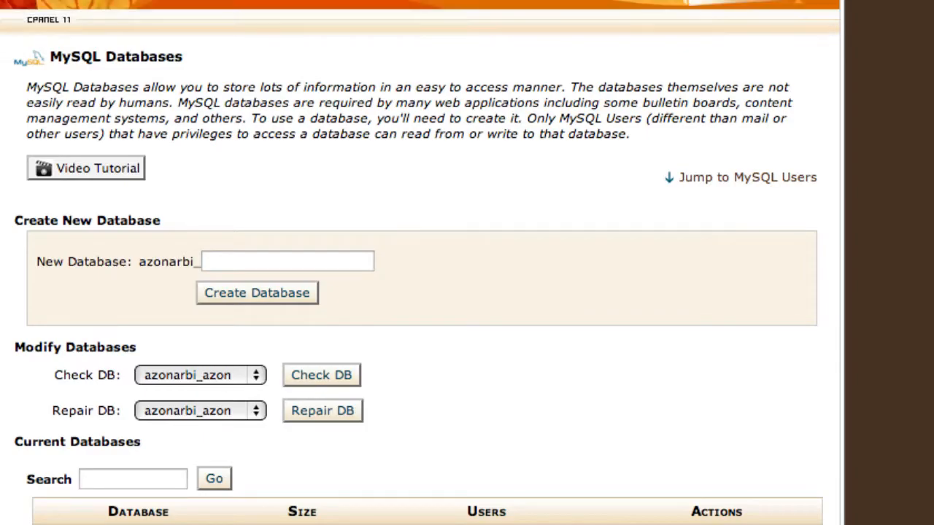
pyautogui.press('Return')
pyautogui.moveTo(7, 15); pyautogui.dragTo(68, 16)
pyautogui.click(33, 132)
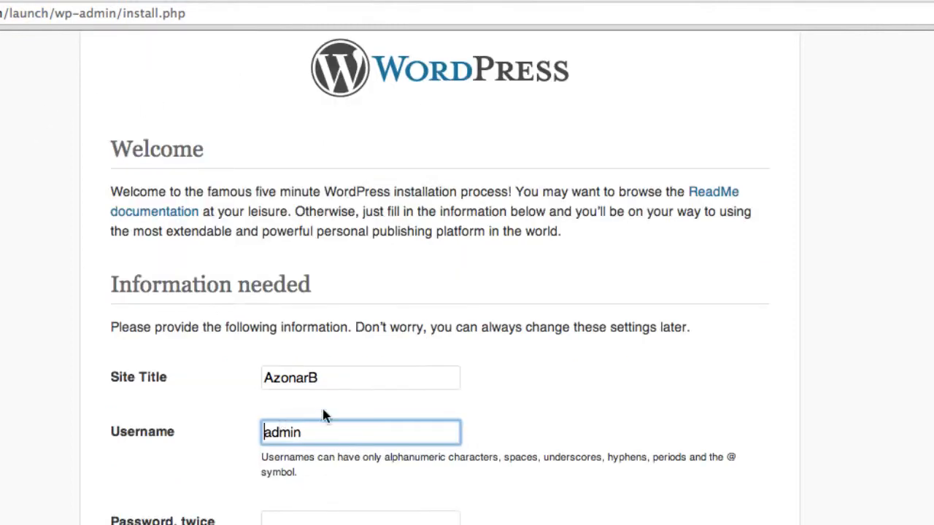
# Set the site title to AzonArbitrage and replace the default admin username with your own username.
pyautogui.click(155, 377)
pyautogui.write('azonarbitrage')
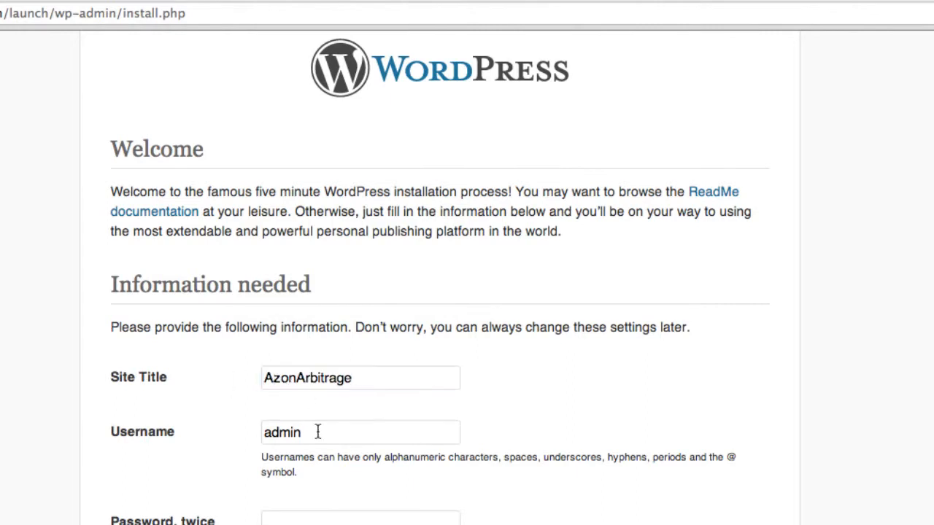
pyautogui.click(435, 432)
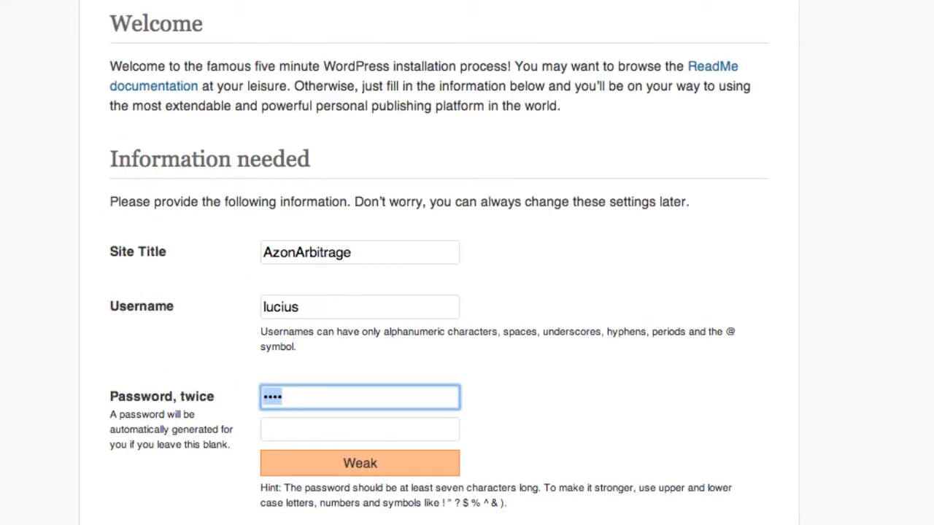
pyautogui.write('********')
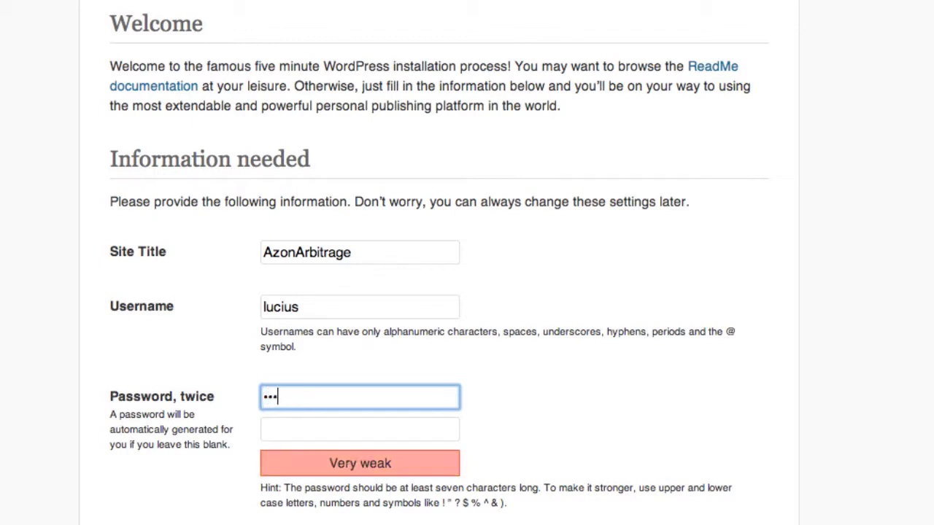
pyautogui.write('**')
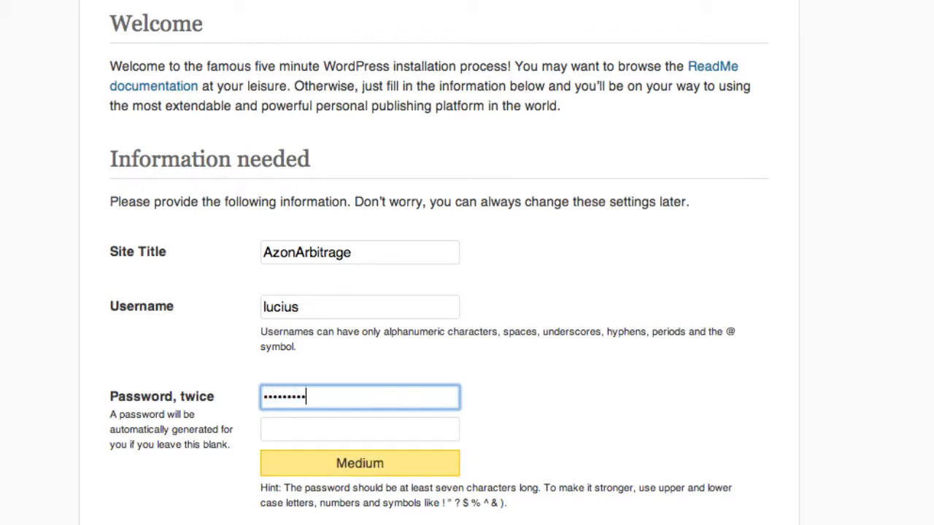
# Enter the admin account password twice in the installation form.
pyautogui.press('Tab')
pyautogui.write('**********')
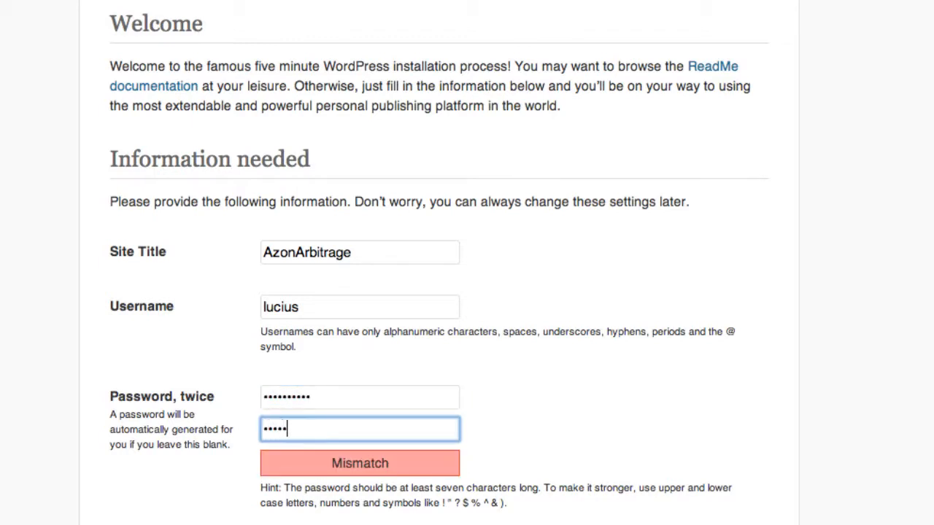
pyautogui.press('Tab')
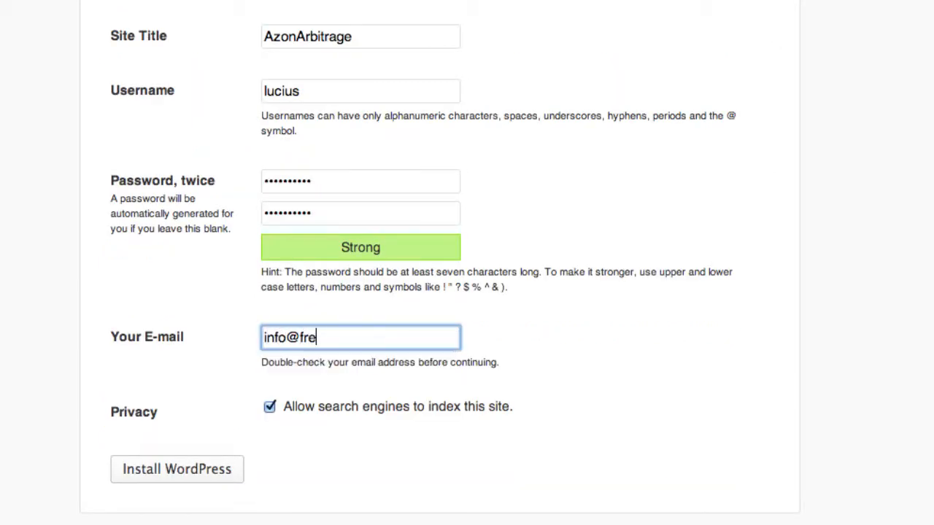
# Fill in the admin e-mail address and install WordPress.
pyautogui.press('Tab')
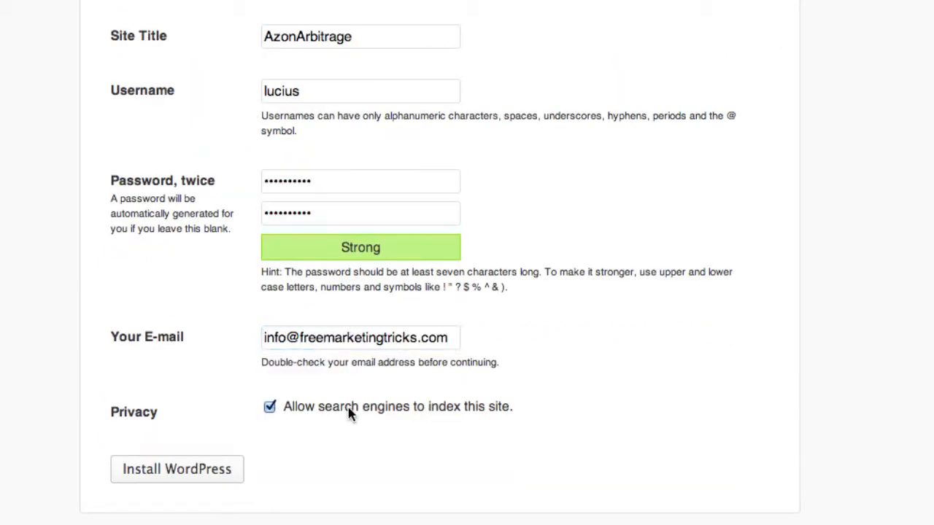
pyautogui.click(187, 473)
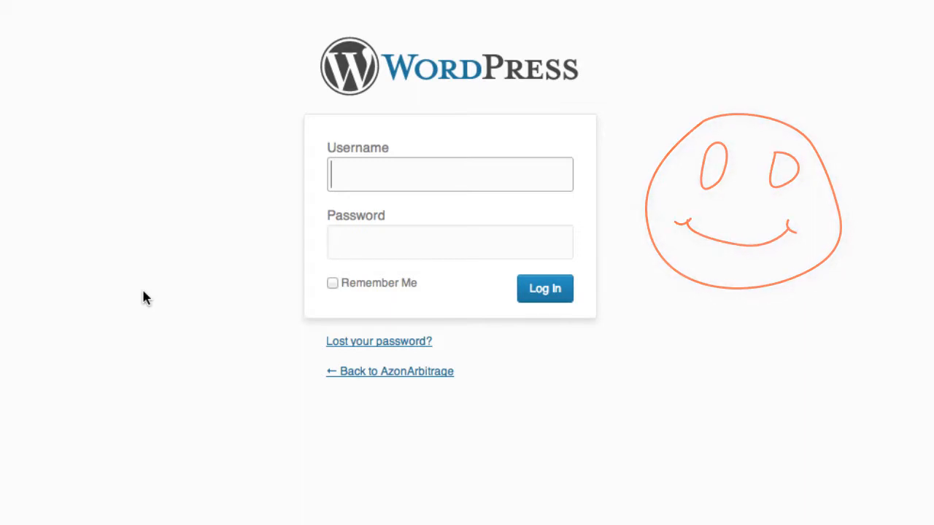
# Log in to the new WordPress site with the admin username and password, ticking Remember Me.
pyautogui.write('lucius')
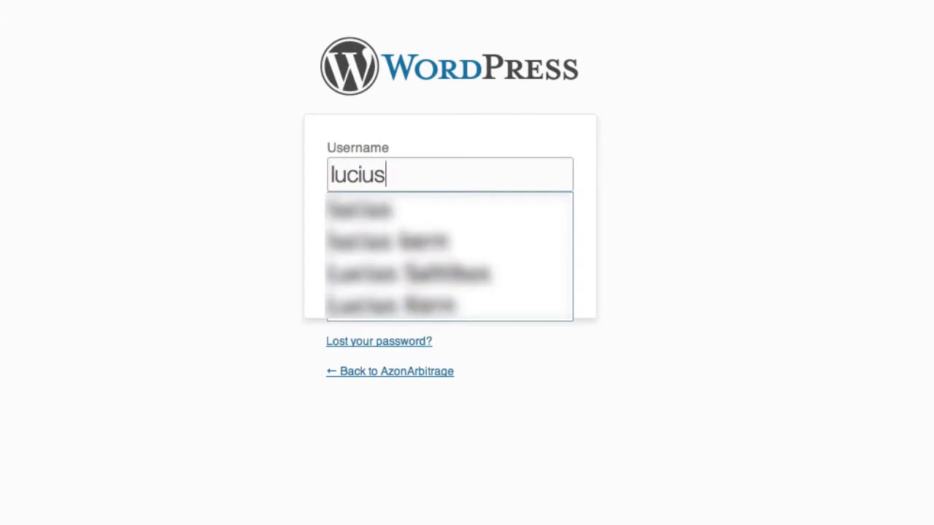
pyautogui.press('Tab')
pyautogui.write('●●●●●●●●●●')
pyautogui.click(332, 284)
pyautogui.click(561, 295)
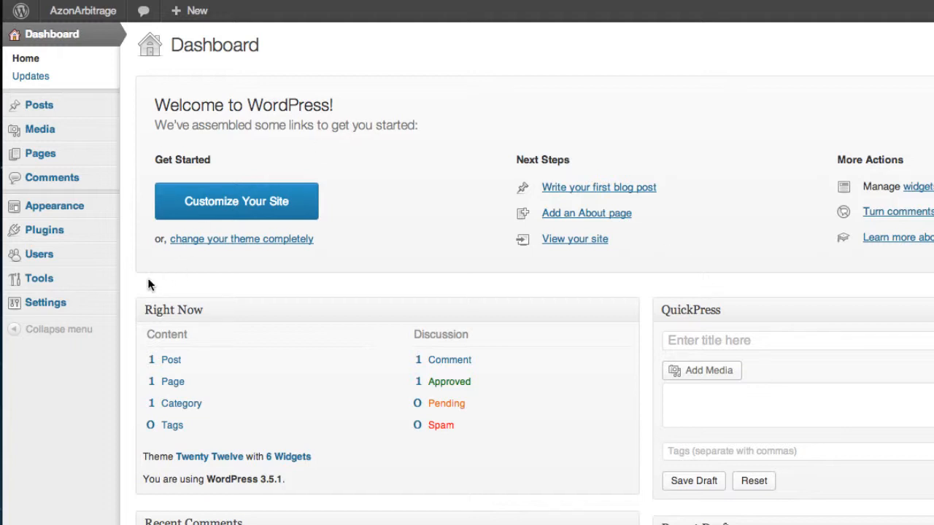
# Open the Permalinks settings, choose the Post name structure and select the custom structure text.
pyautogui.moveTo(42, 304)
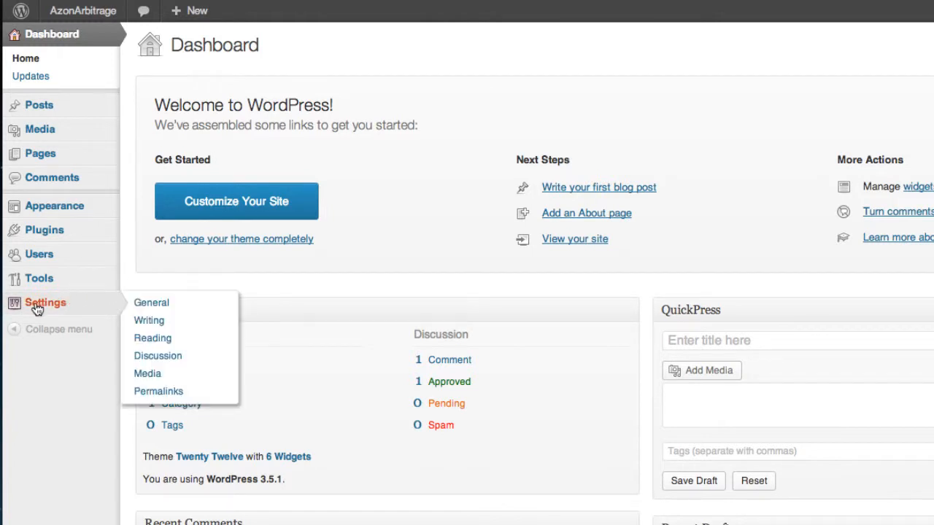
pyautogui.click(164, 392)
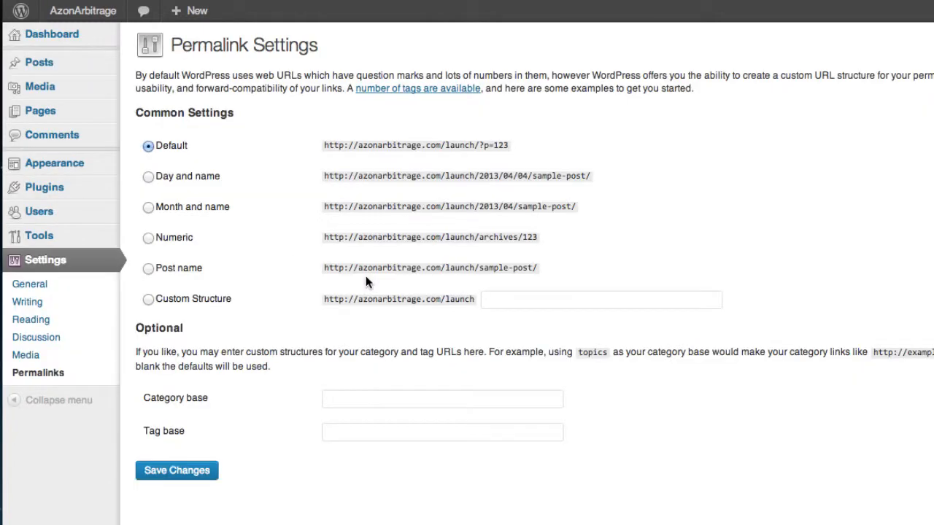
pyautogui.click(148, 268)
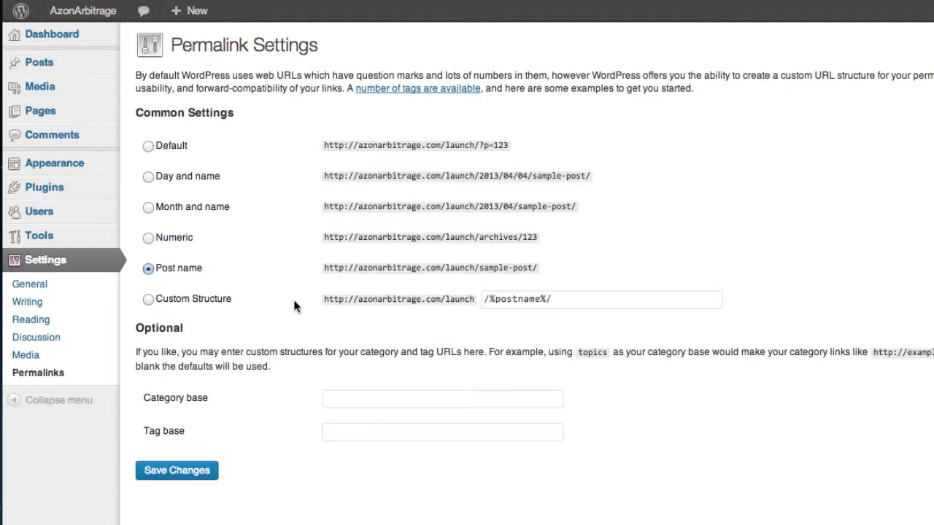
pyautogui.moveTo(559, 299); pyautogui.dragTo(479, 299)
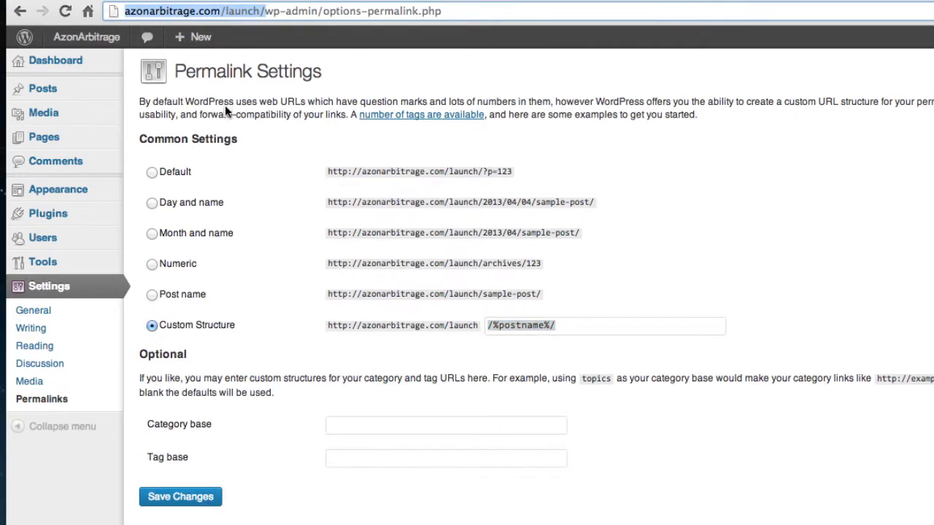
# Open the launch site in a new tab and view the Hello world post's address.
pyautogui.press('super+t')
pyautogui.write('http://azonarbitrage.com/launch/')
pyautogui.press('Return')
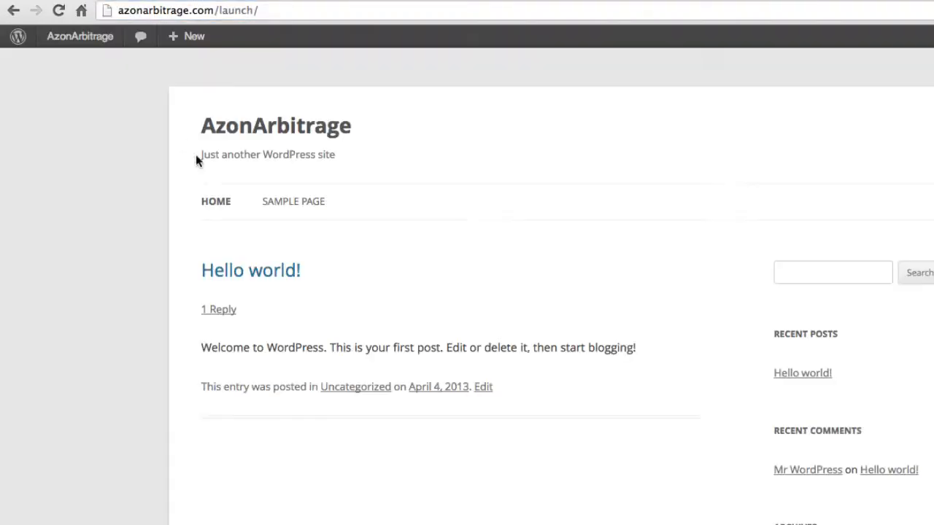
pyautogui.scroll(-3, 577, 237)
pyautogui.scroll(3, 595, 245)
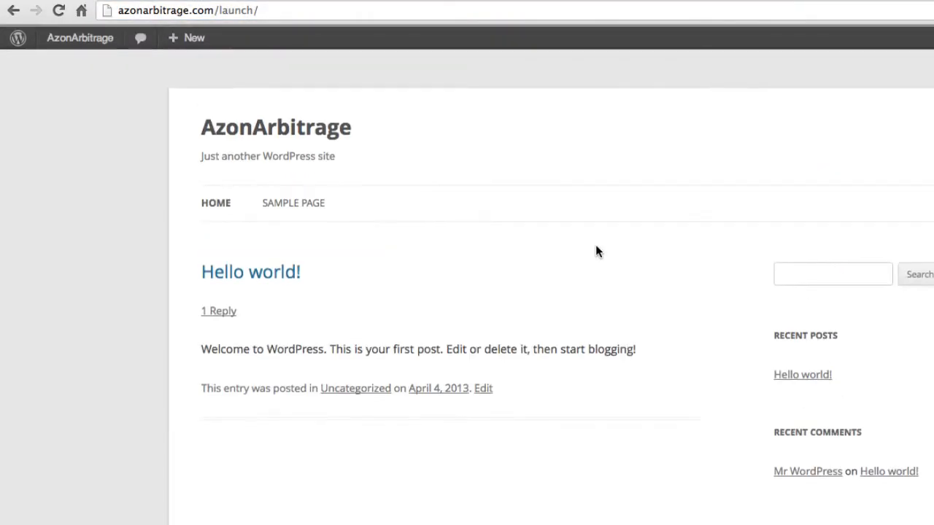
pyautogui.click(254, 274)
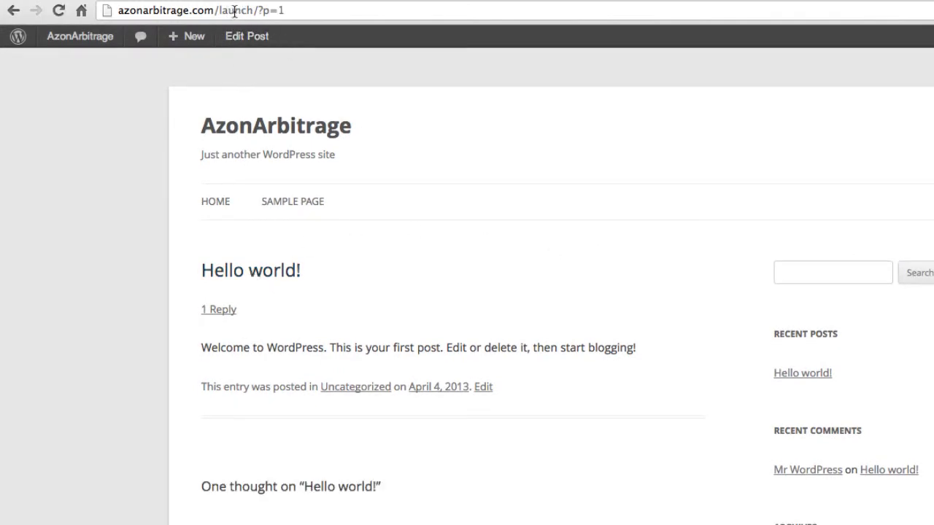
pyautogui.moveTo(257, 11); pyautogui.dragTo(283, 9)
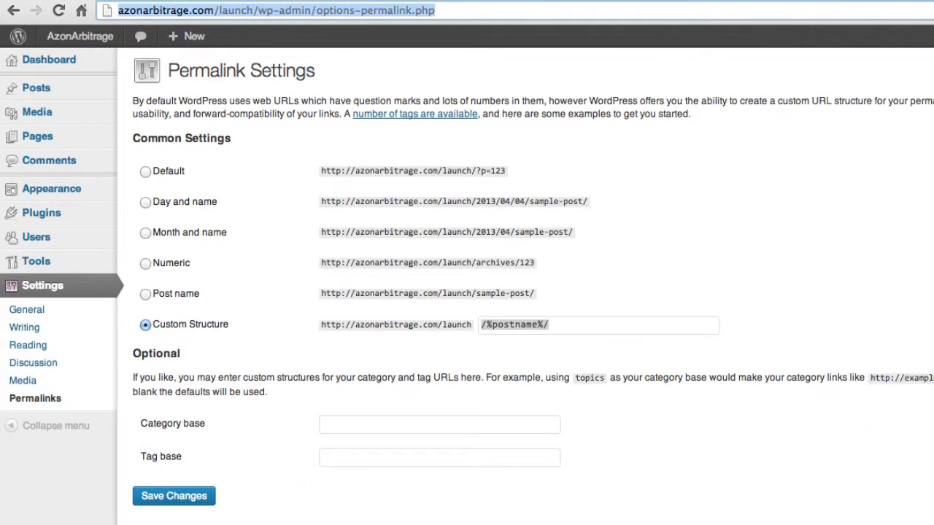
# Save the permalink settings with the Post name structure.
pyautogui.click(484, 327)
pyautogui.click(580, 306)
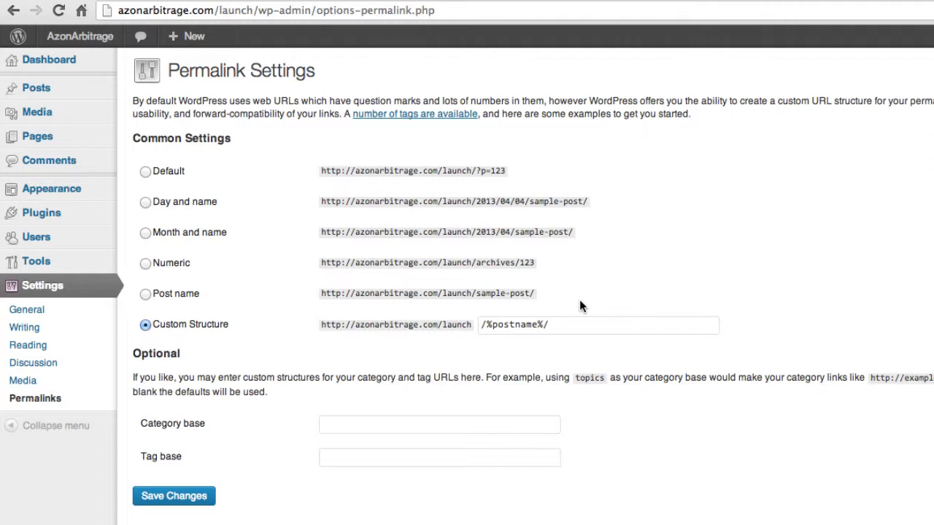
pyautogui.click(175, 497)
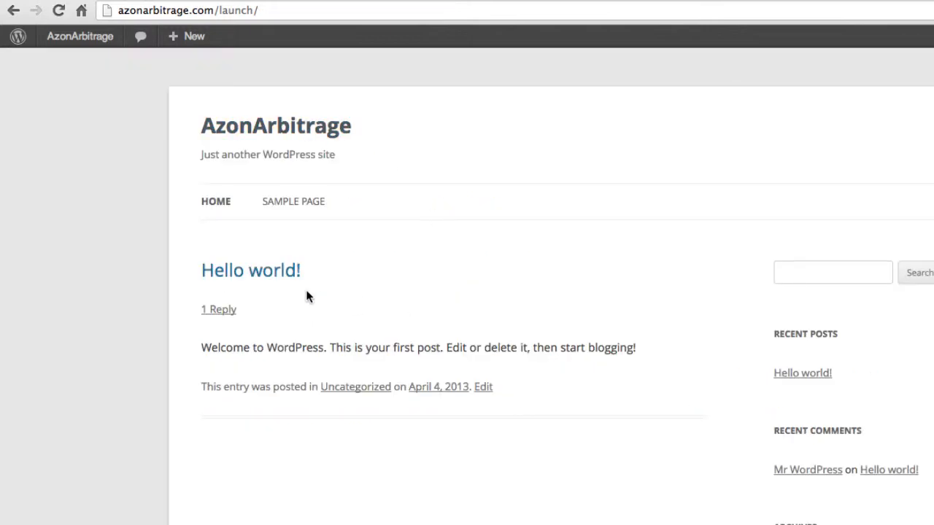
# Open the Hello world post again and check its new address.
pyautogui.click(260, 277)
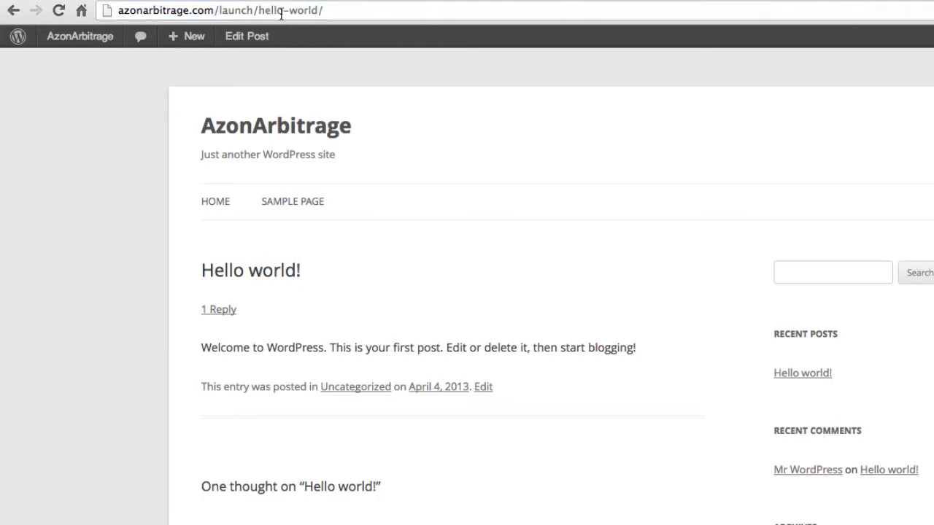
pyautogui.click(258, 11)
pyautogui.moveTo(259, 11); pyautogui.dragTo(317, 11)
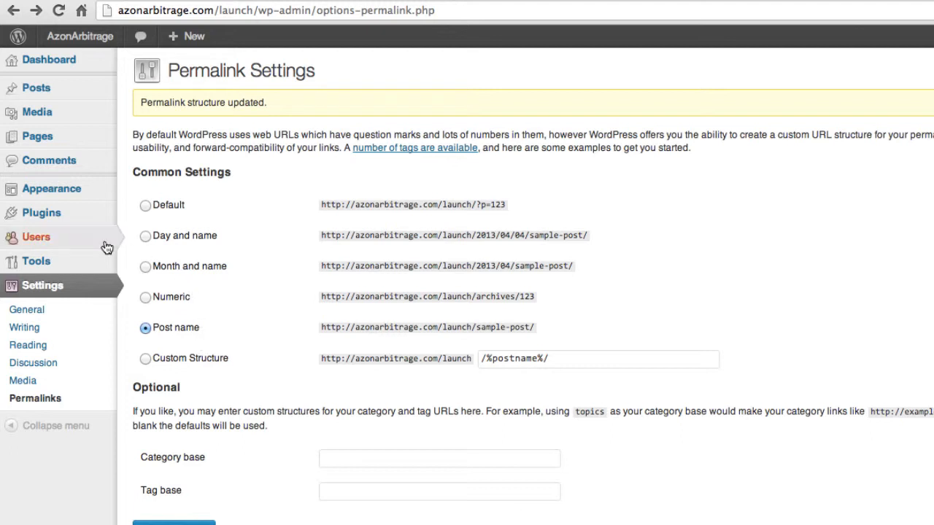
# Open the page for adding a new user.
pyautogui.moveTo(35, 243)
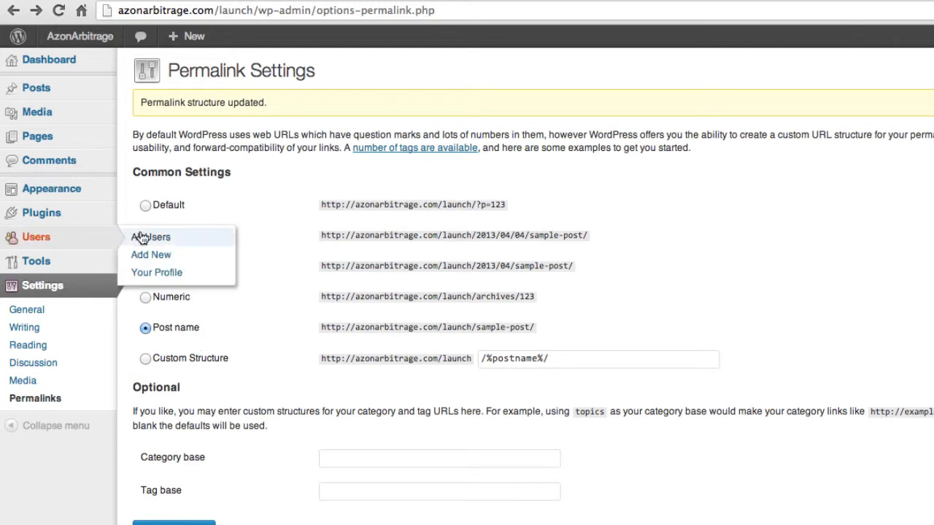
pyautogui.click(148, 255)
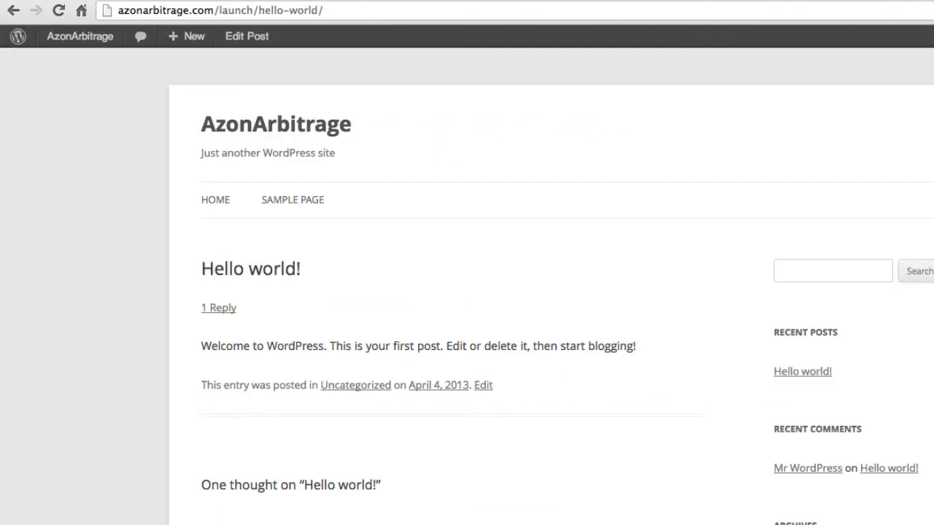